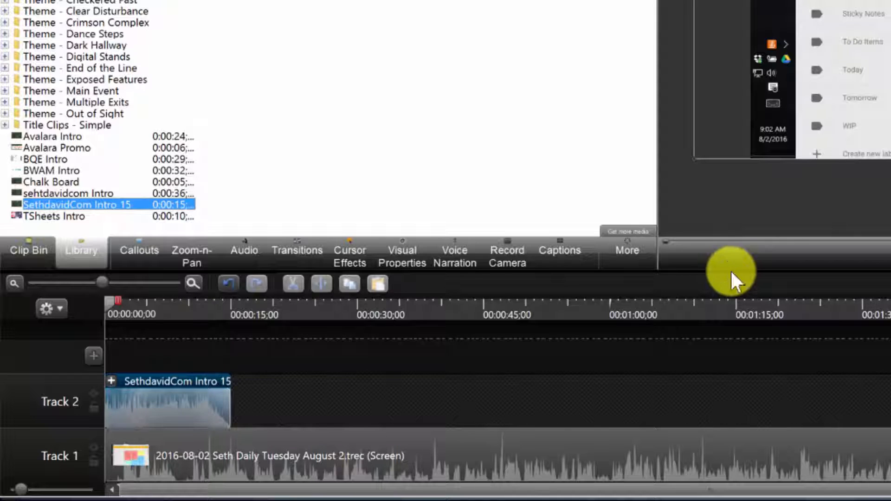
Step: Shift the screen recording later on Track 1 and move the 15-second intro from Track 2 to the start of Track 1
left_click_drag(731, 274, 710, 193)
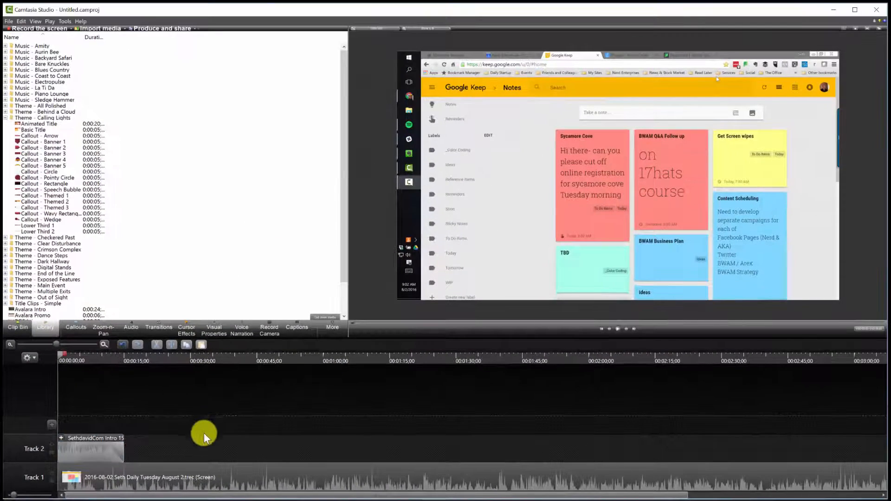
left_click_drag(137, 464, 245, 466)
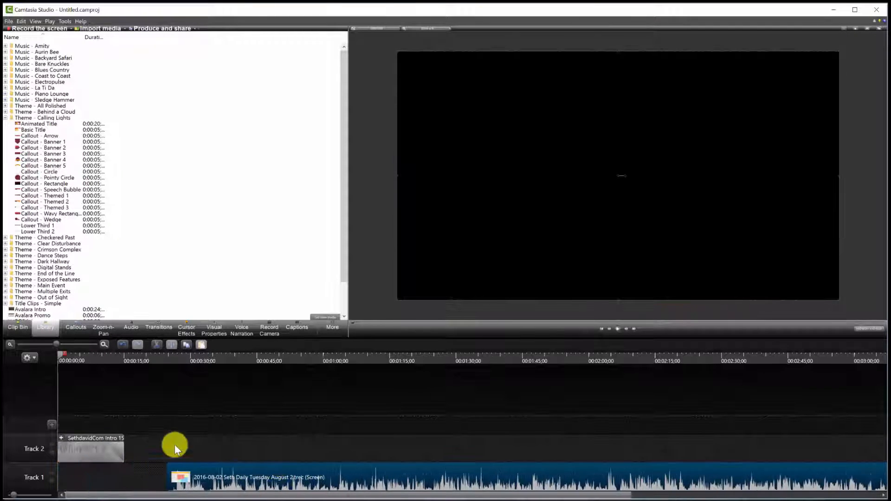
left_click_drag(79, 455, 112, 474)
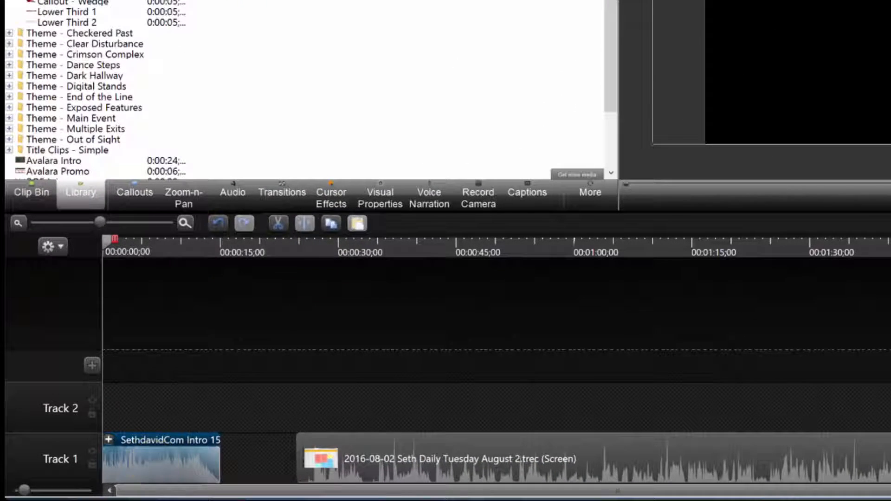
Step: Ungroup the intro clip and move the screen recording onto Track 2, directly after the end of the intro
right_click(134, 470)
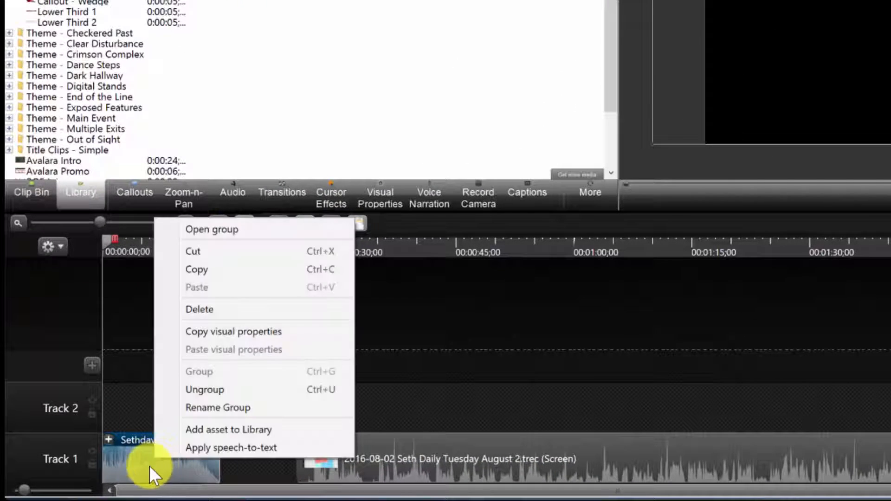
left_click(214, 392)
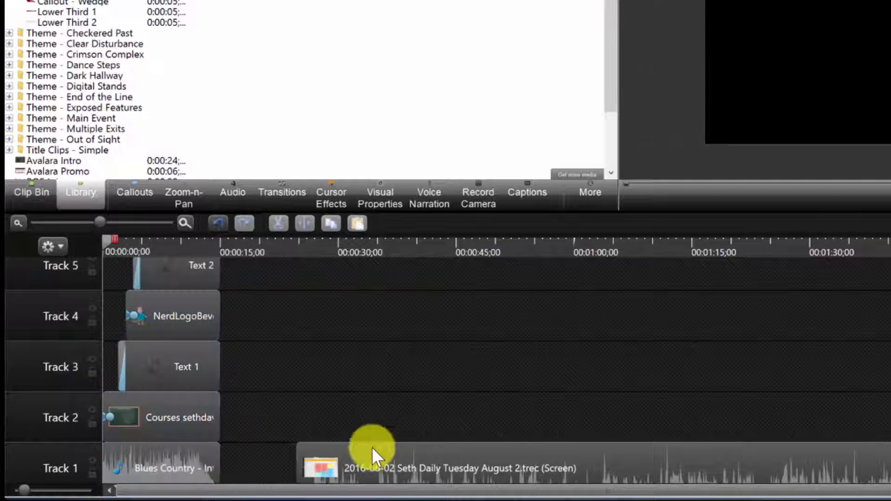
left_click(295, 451)
left_click_drag(295, 451, 259, 423)
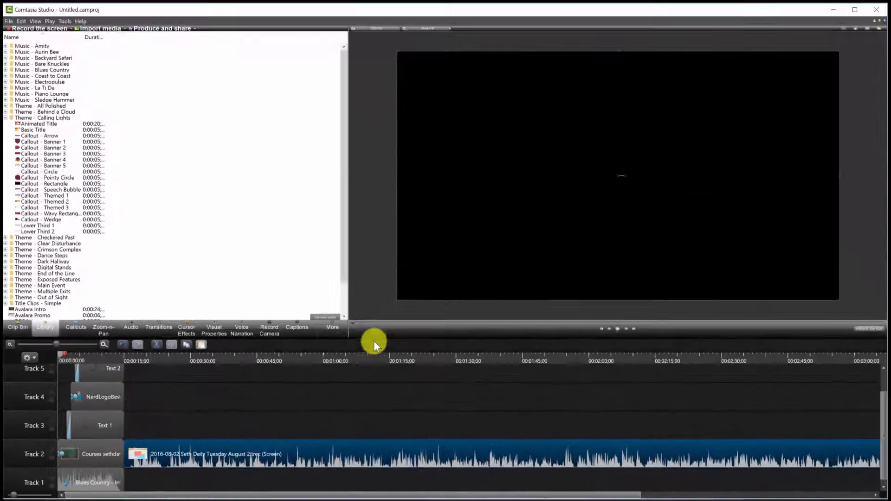
left_click_drag(374, 329, 368, 290)
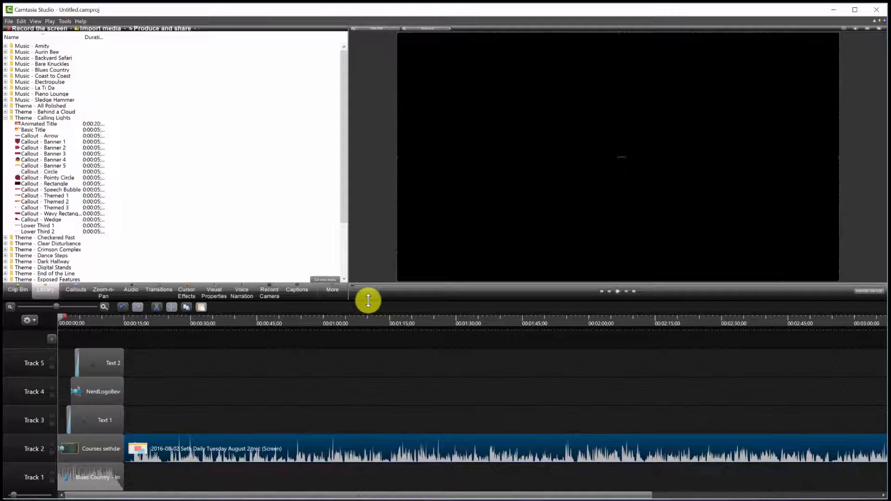
Step: Cut the silent lead-in before 00:00:17;09 from the Track 2 recording and close the gap to the end of the intro
left_click(155, 424)
left_click(127, 320)
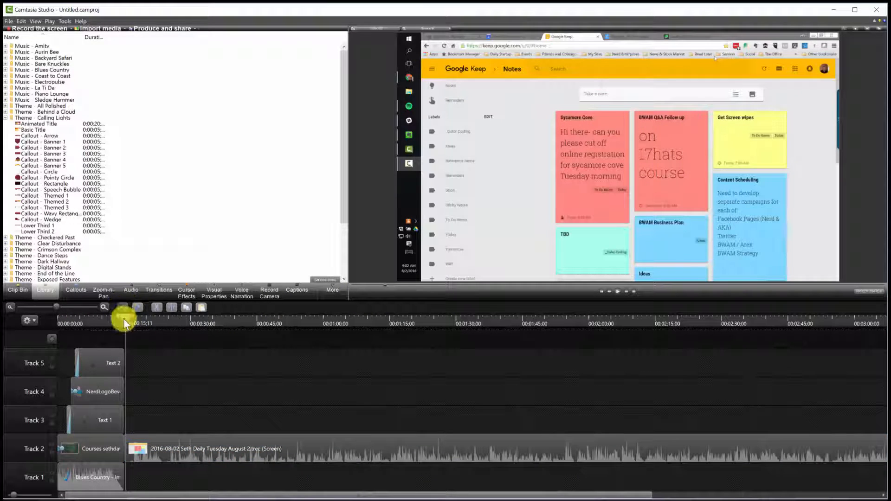
left_click_drag(127, 316, 125, 316)
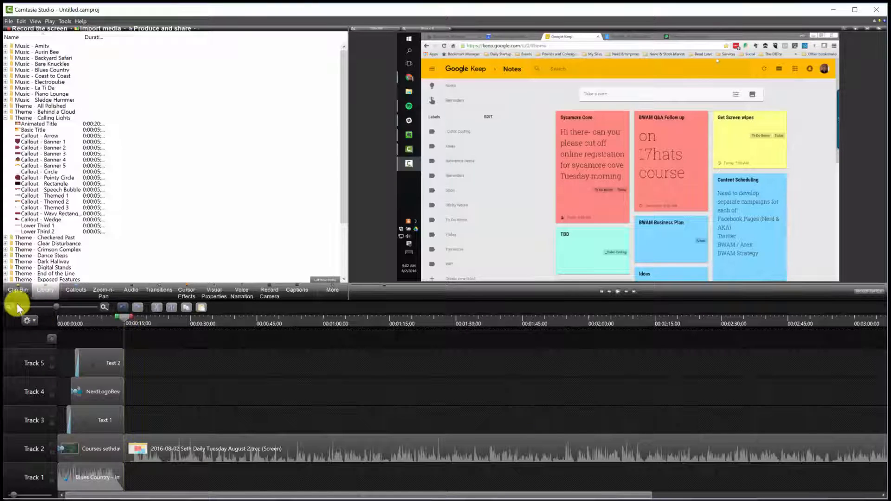
left_click_drag(57, 307, 81, 306)
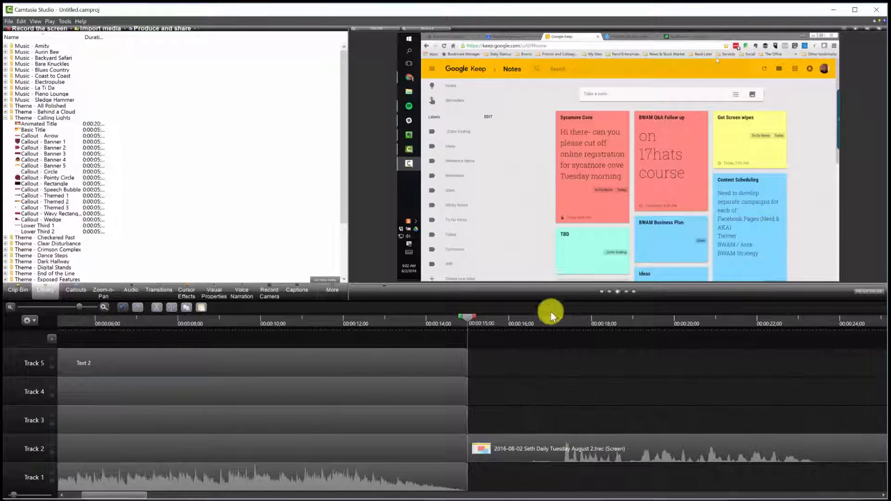
left_click(547, 322)
left_click_drag(530, 237, 550, 235)
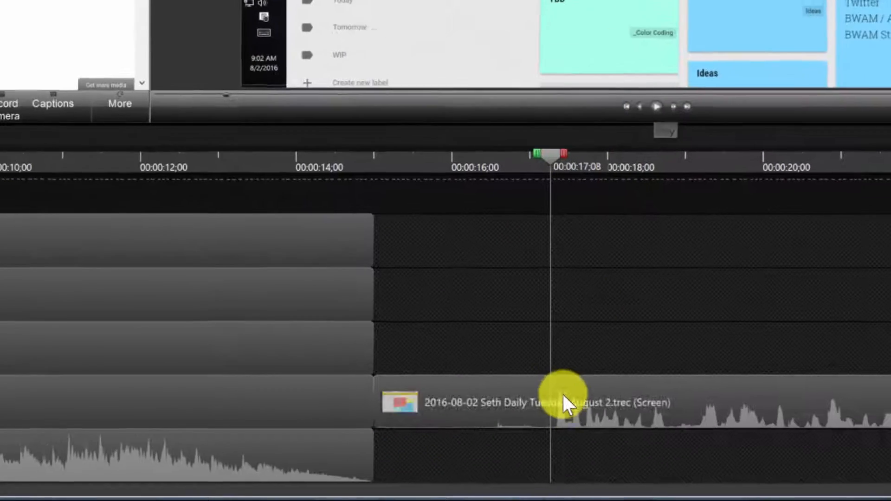
left_click(543, 400)
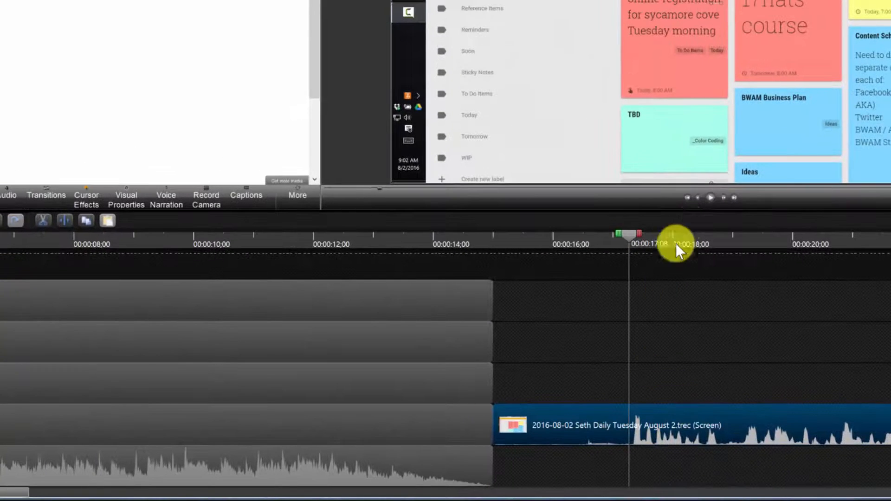
left_click(709, 197)
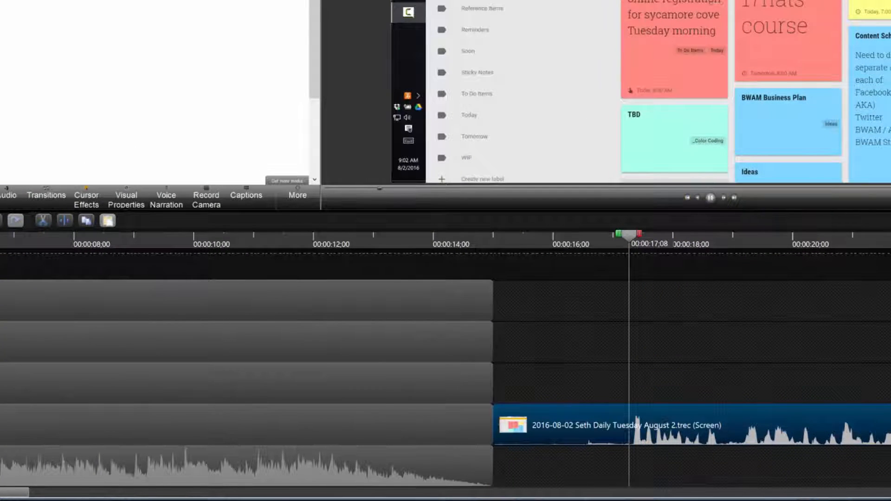
left_click_drag(647, 235, 627, 235)
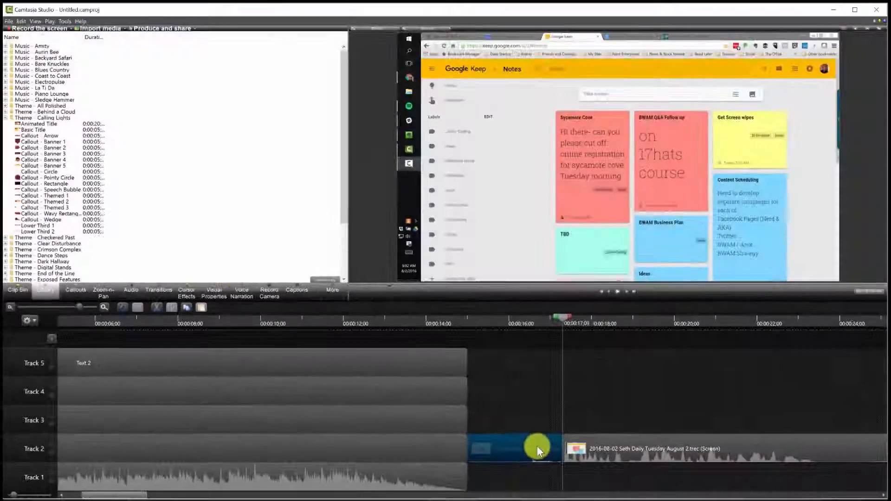
key("Delete")
left_click_drag(589, 453, 458, 454)
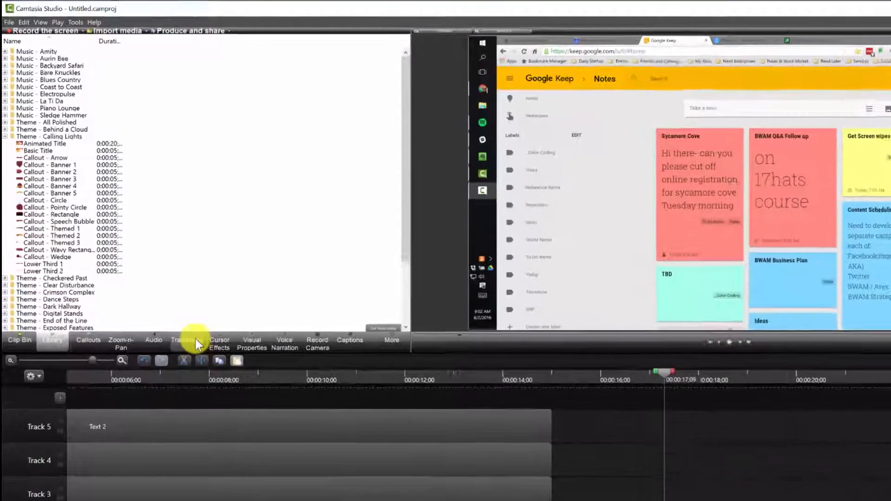
Step: Add a Radial blur transition between the intro image and the screen recording on Track 2
left_click(158, 293)
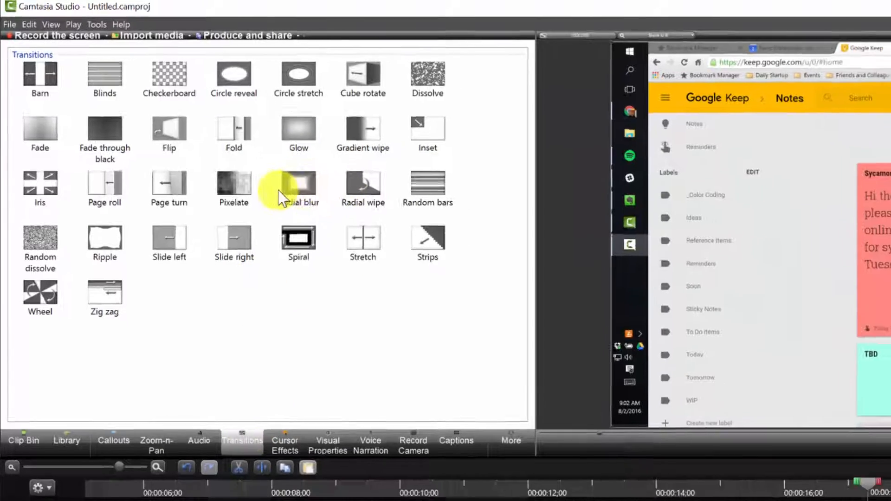
left_click_drag(281, 197, 461, 443)
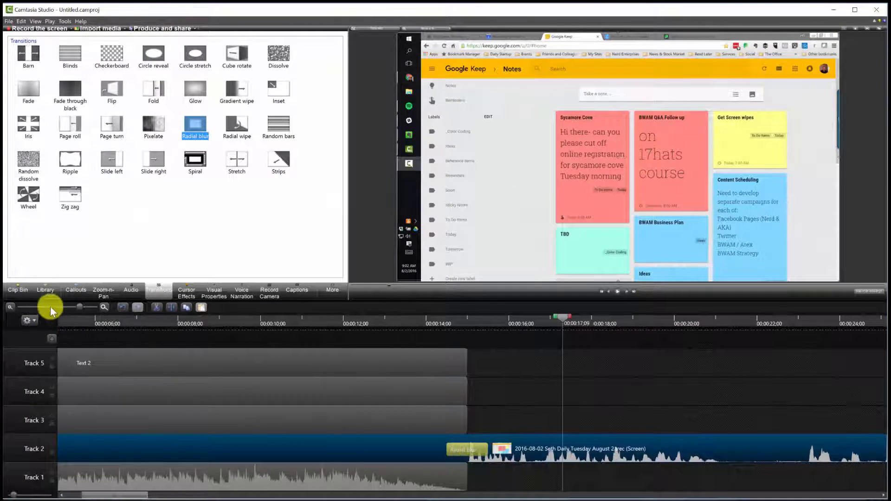
left_click_drag(80, 308, 68, 307)
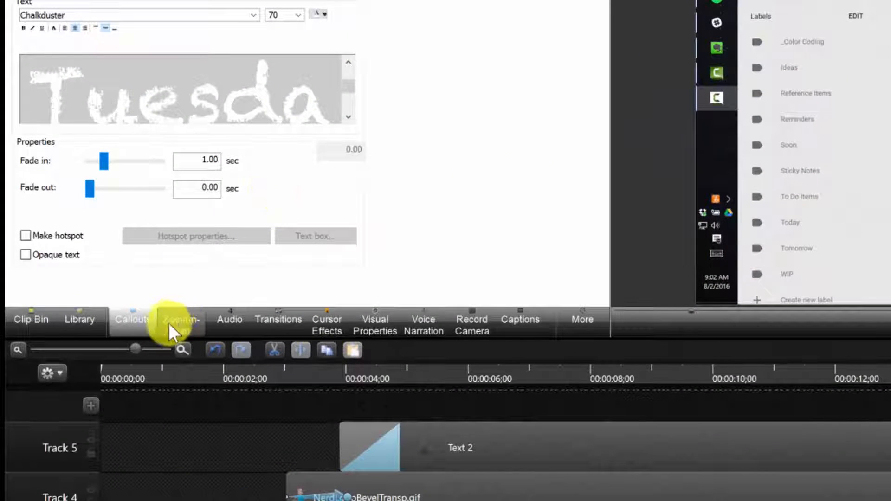
Step: Add a Zoom-n-Pan at 00:00:42;19 on the screen recording, zooming in on the web address and page header at 235% scale
left_click(169, 323)
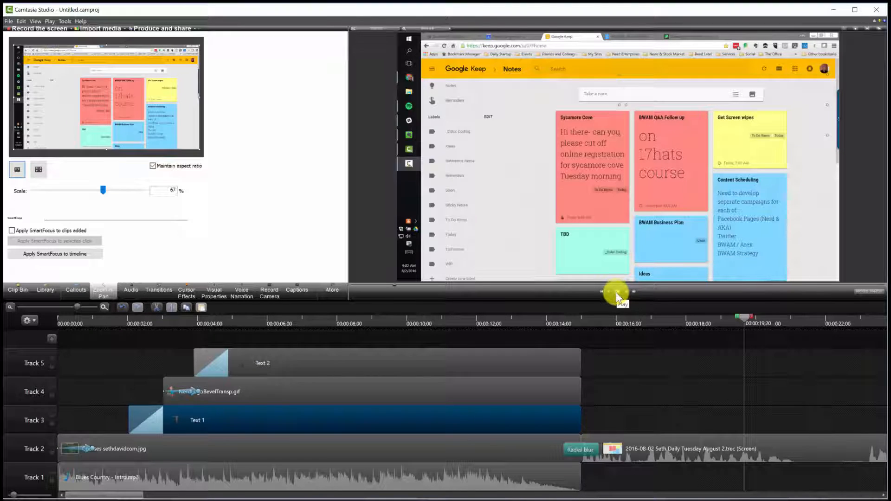
left_click(75, 291)
left_click(104, 292)
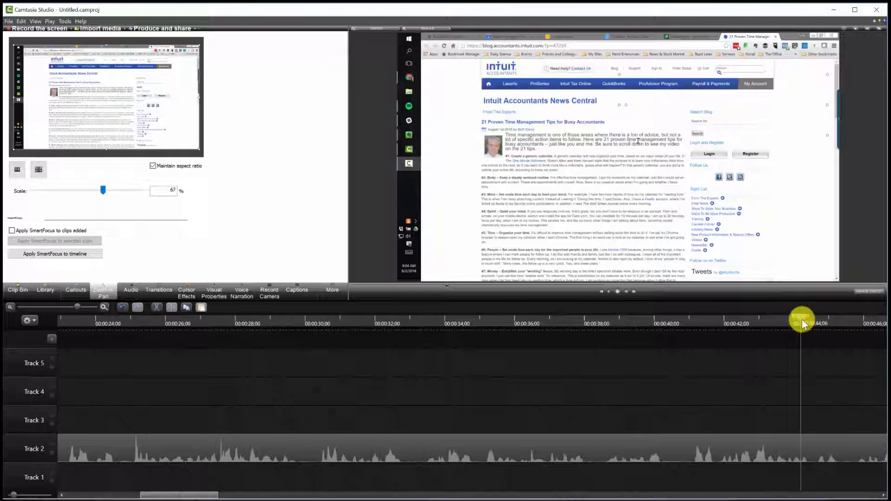
left_click_drag(802, 321, 612, 306)
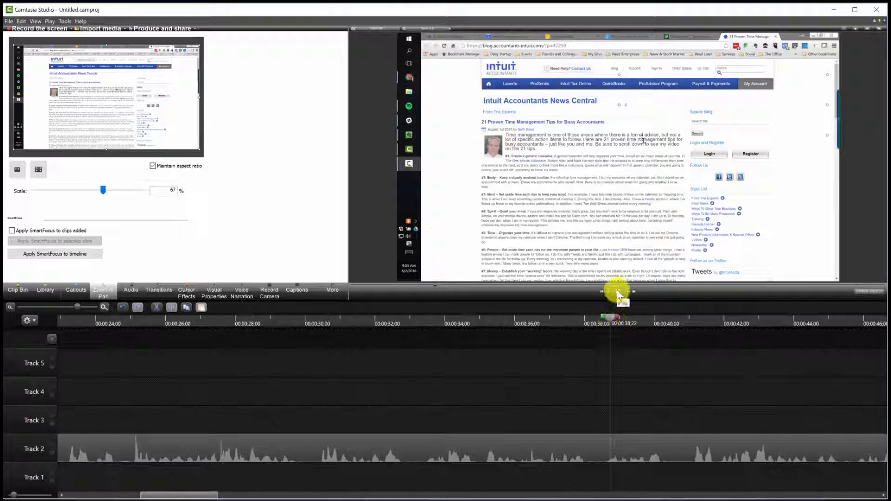
left_click(618, 293)
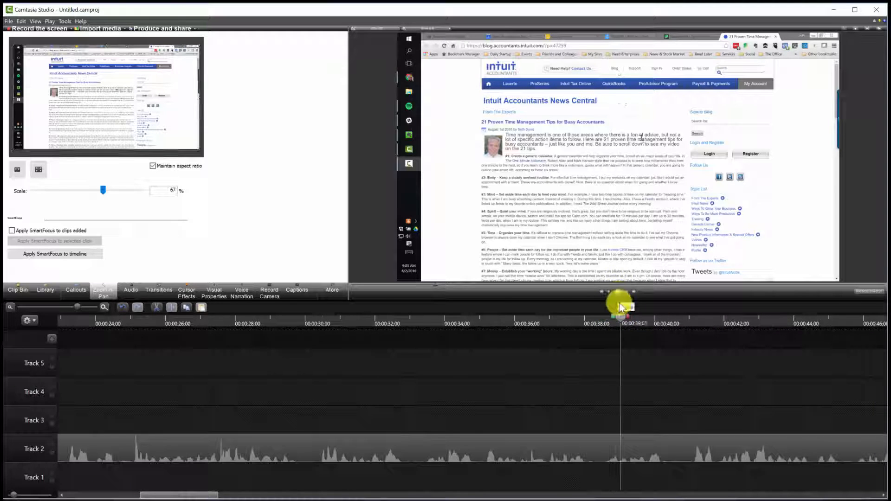
left_click(703, 454)
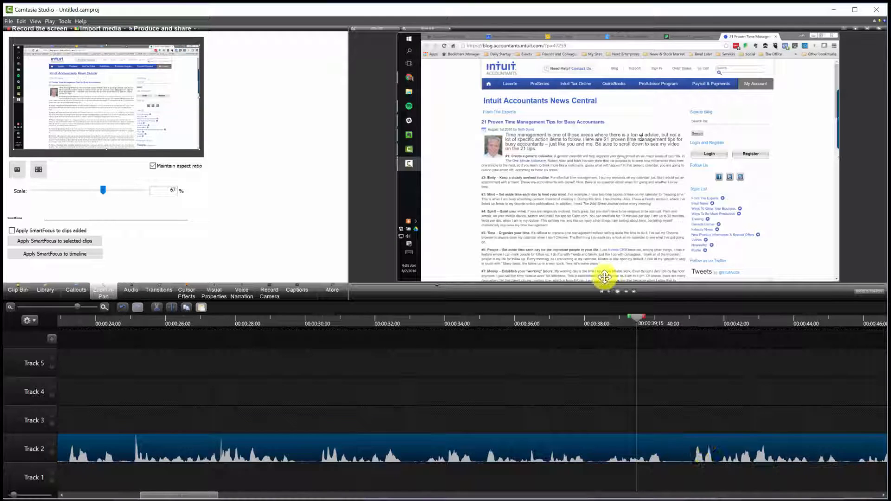
left_click(617, 292)
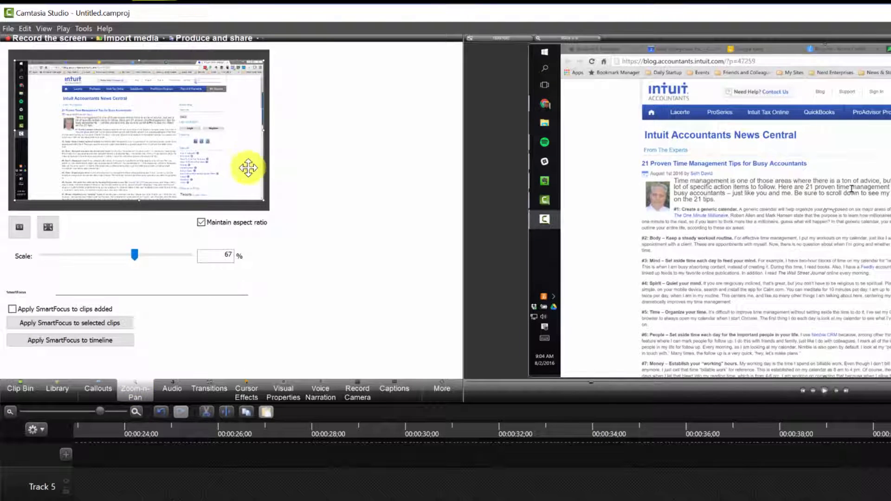
left_click_drag(263, 201, 127, 125)
left_click_drag(45, 89, 86, 95)
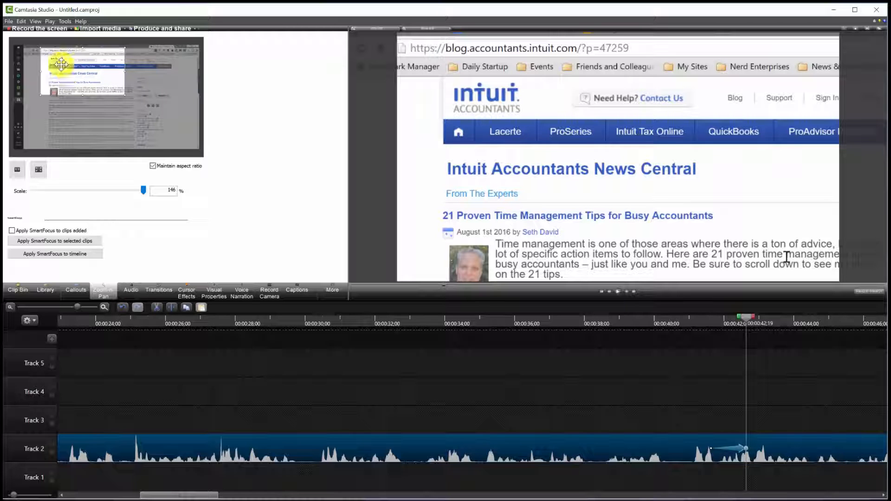
left_click_drag(122, 96, 78, 64)
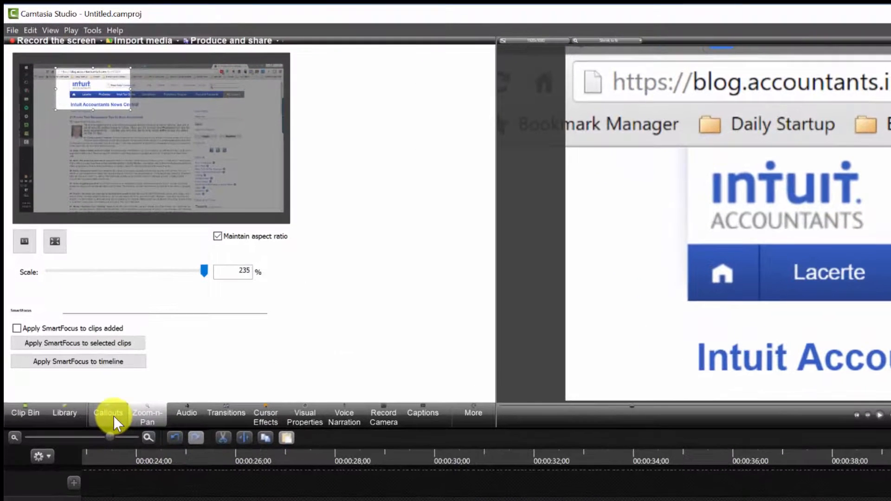
Step: Add a Sketch Motion Rectangle callout at 00:00:42;19 on Track 3
left_click(113, 416)
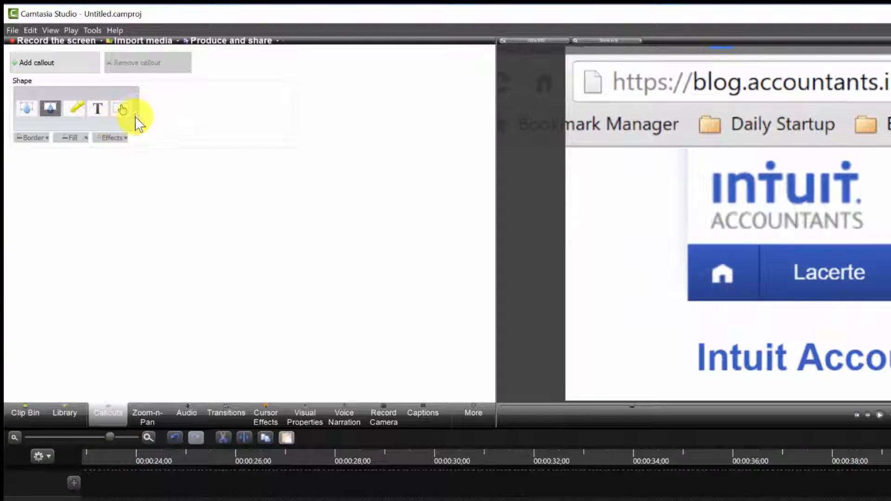
left_click(138, 121)
left_click(48, 185)
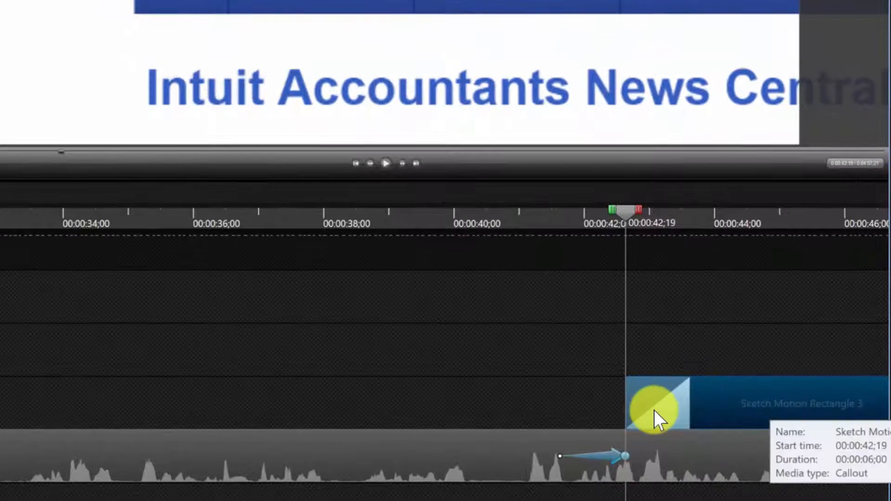
Step: Align the rectangle callout's start with the beginning of the zoom animation and fit the rectangle around the web address
left_click_drag(794, 399, 759, 406)
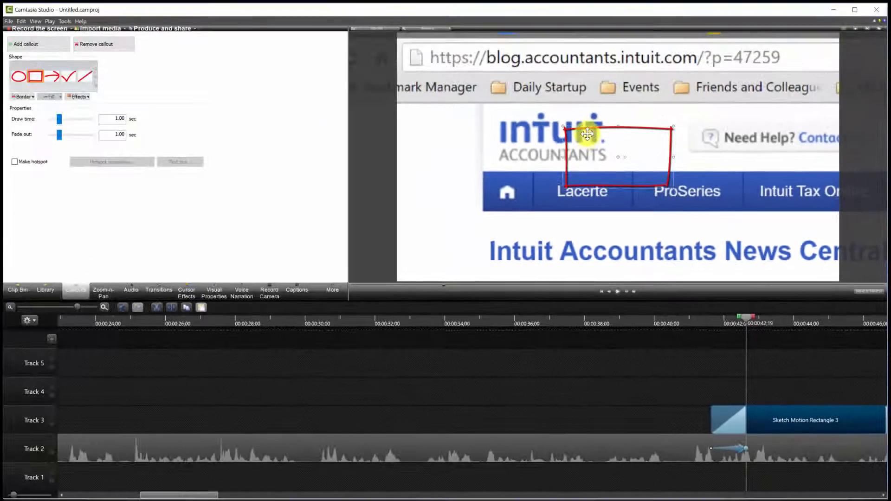
left_click_drag(574, 128, 410, 41)
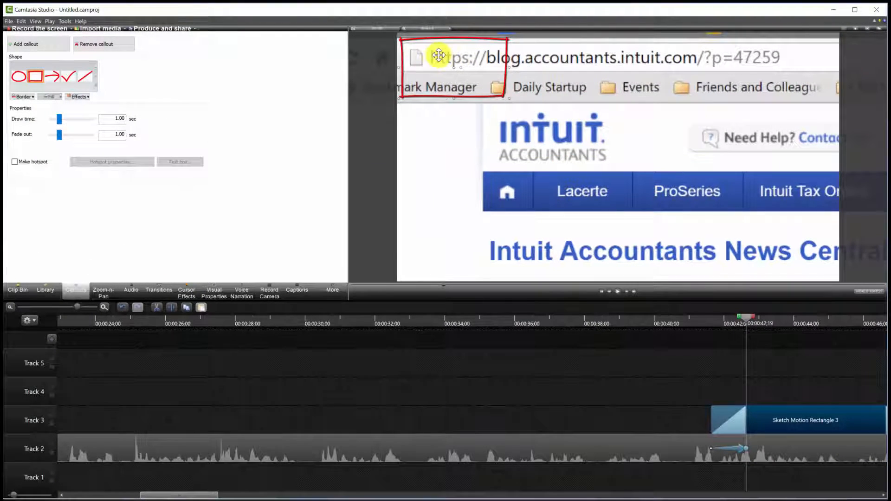
left_click_drag(506, 97, 830, 85)
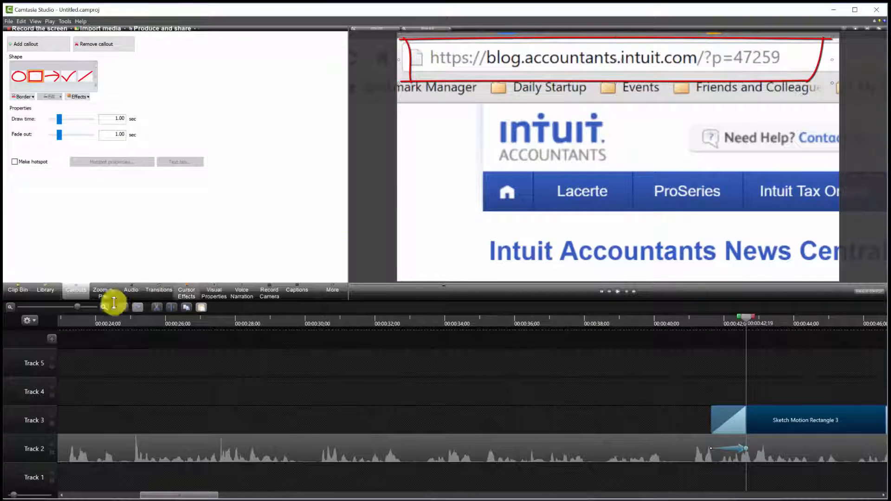
Step: Shift the rectangle callout slightly later so its draw-in ends at 00:00:43;13, and play back the sequence from 00:00:39;19
left_click_drag(77, 304, 65, 308)
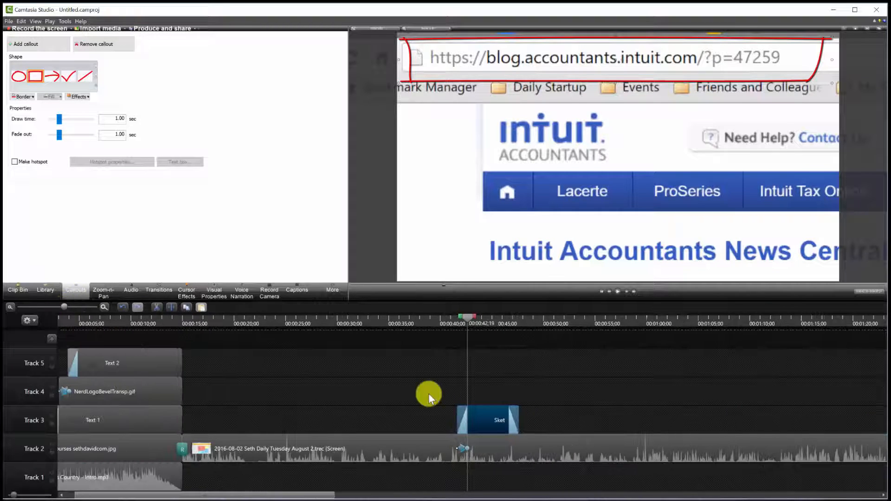
left_click(619, 293)
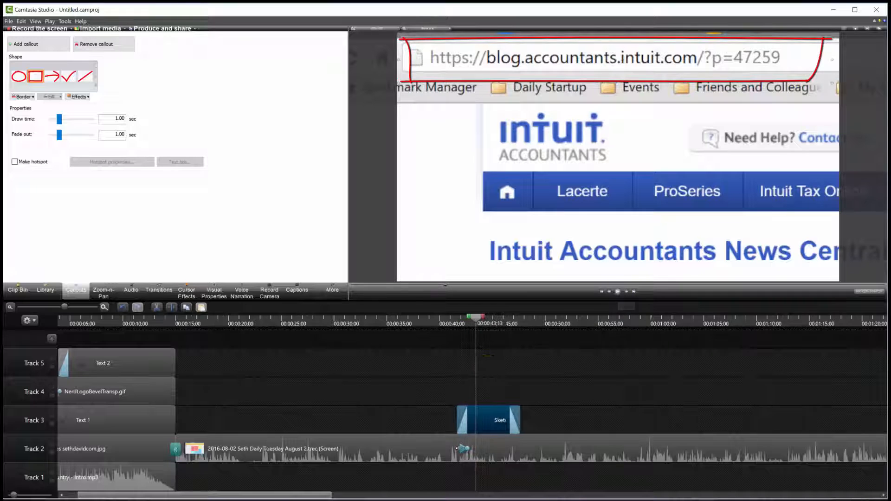
left_click_drag(497, 415, 502, 410)
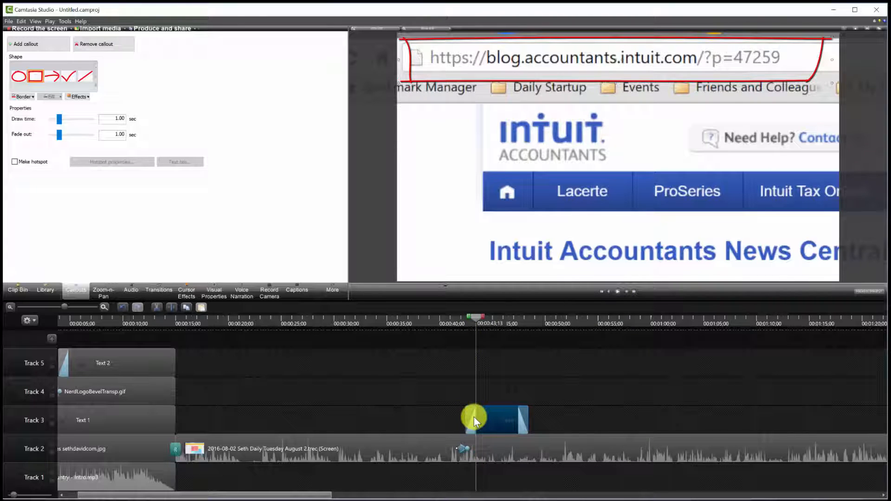
left_click_drag(478, 319, 436, 317)
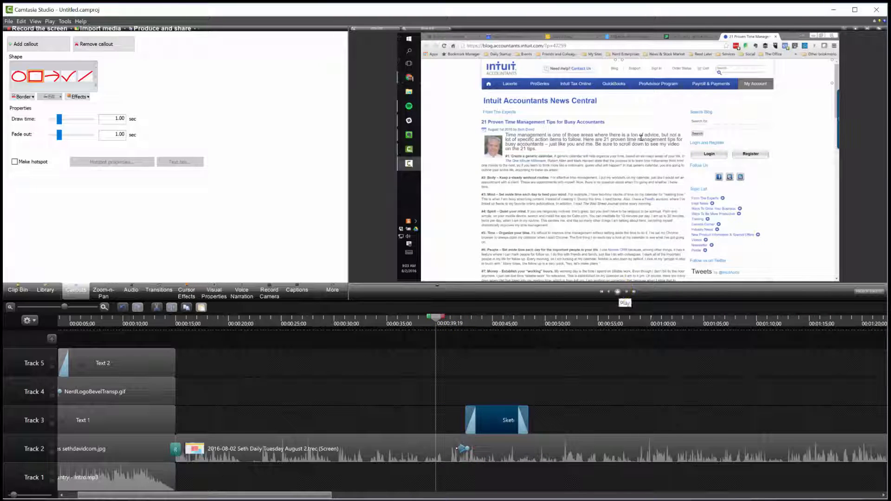
left_click(617, 292)
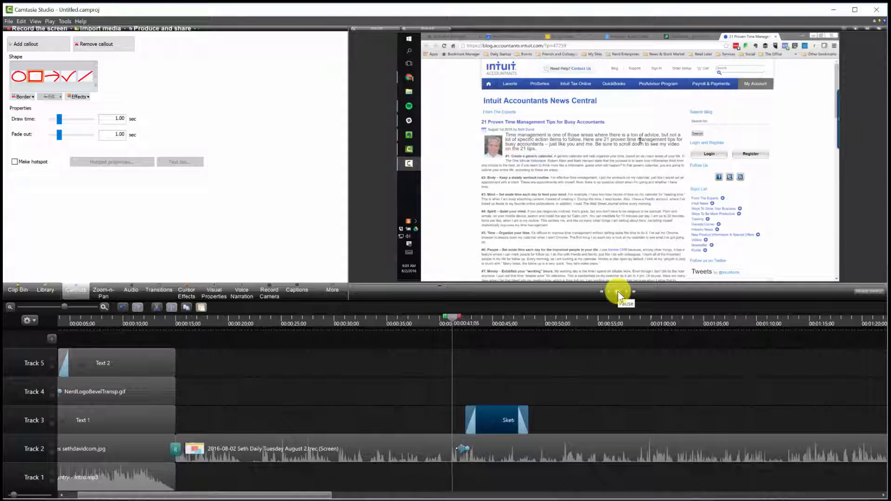